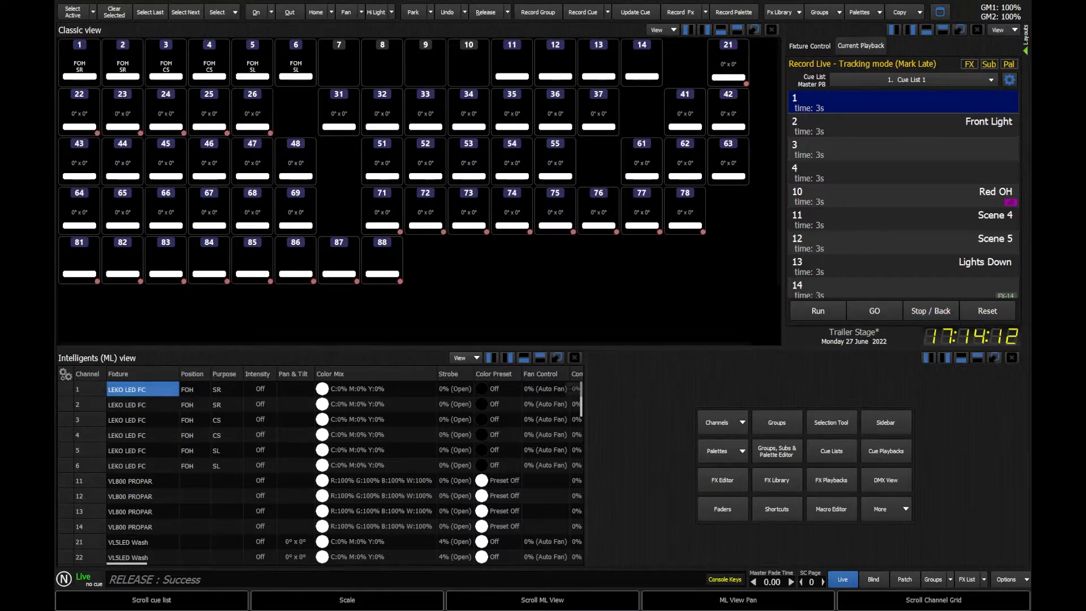
Step: Select fixtures 81 to 88, set them to full, then release them
drag(82, 249, 470, 266)
text(@@)
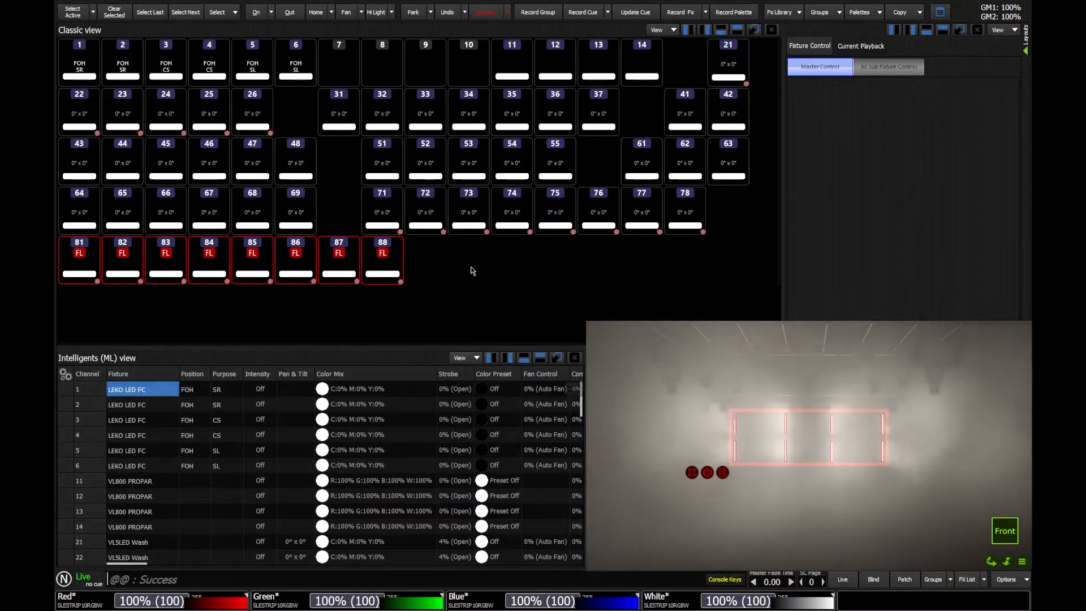
key(Escape)
Step: Review the Back LEDs matrix layout and return to the live view
click(1013, 583)
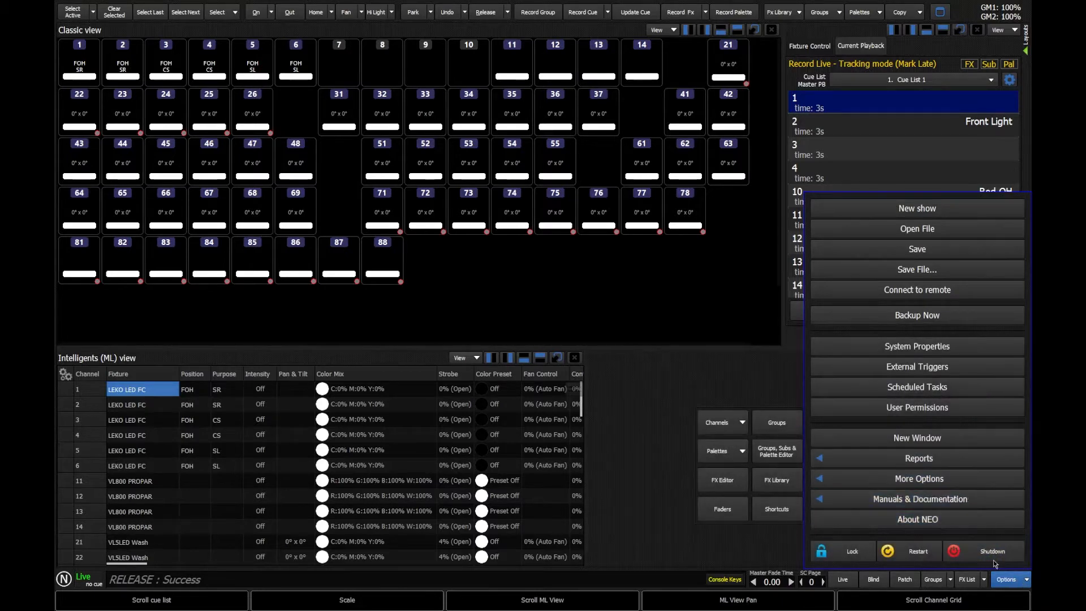
click(926, 479)
click(715, 383)
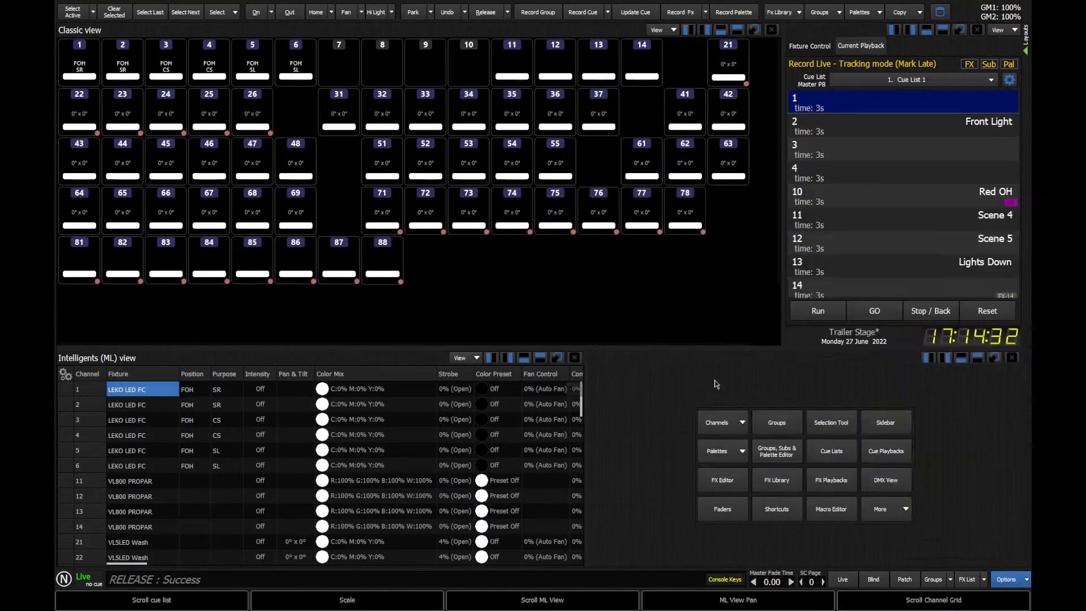
click(75, 12)
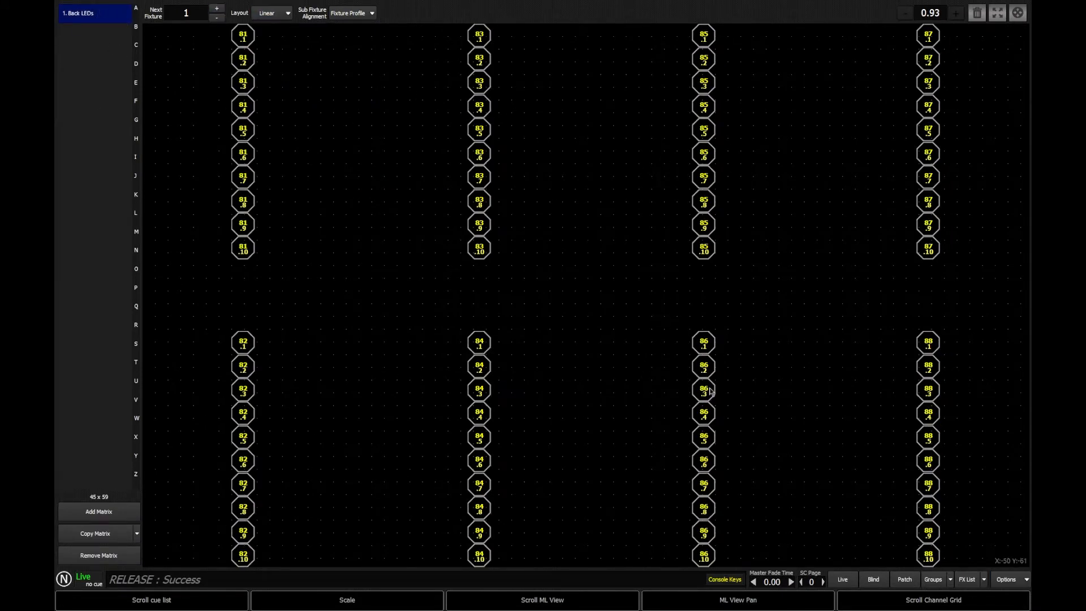
click(843, 579)
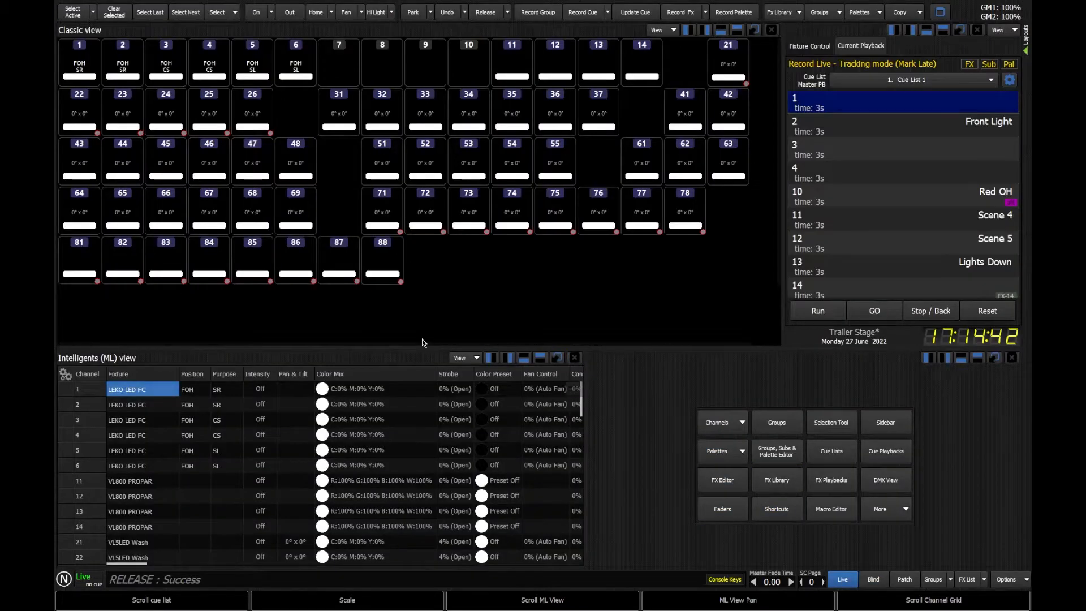
Step: Open the effects list filtered to Matrix effects and widen the effect list pane
click(967, 579)
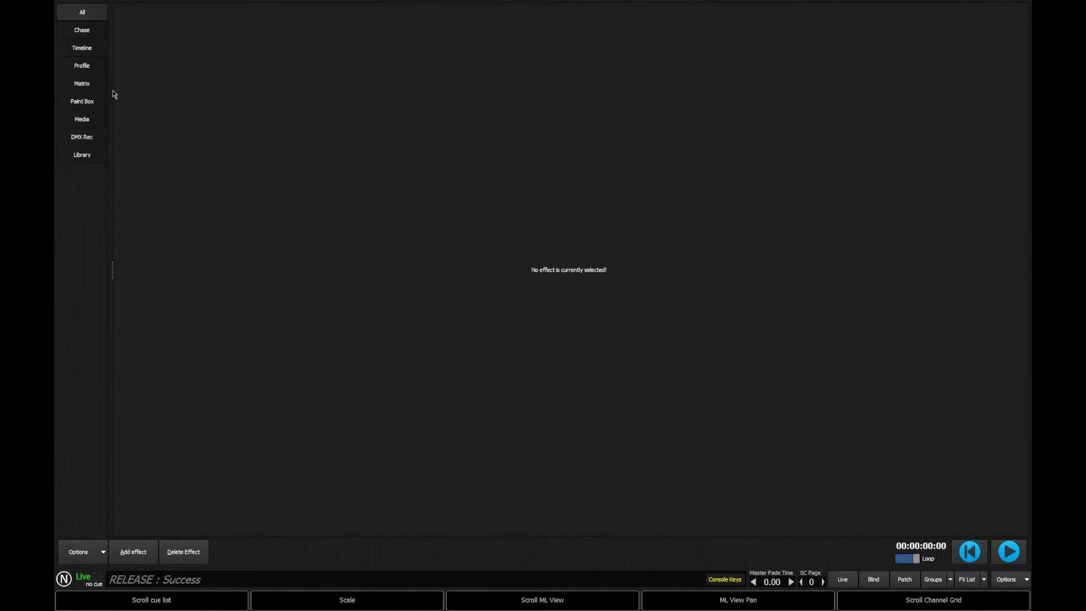
click(72, 84)
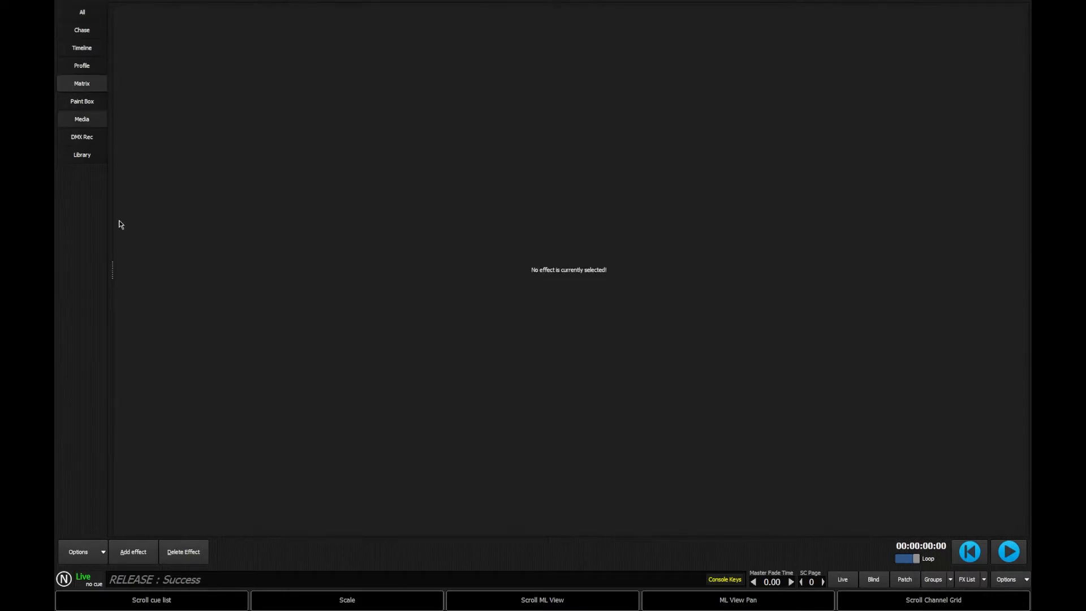
drag(113, 270, 244, 281)
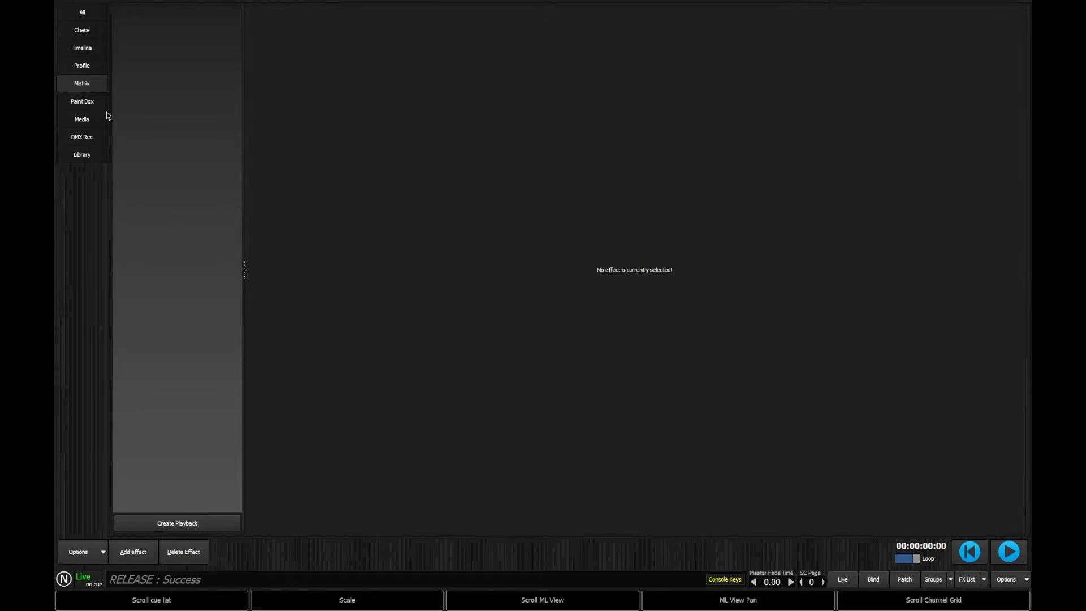
Step: Add a Matrix / LED effect named Content for LEDs
click(130, 559)
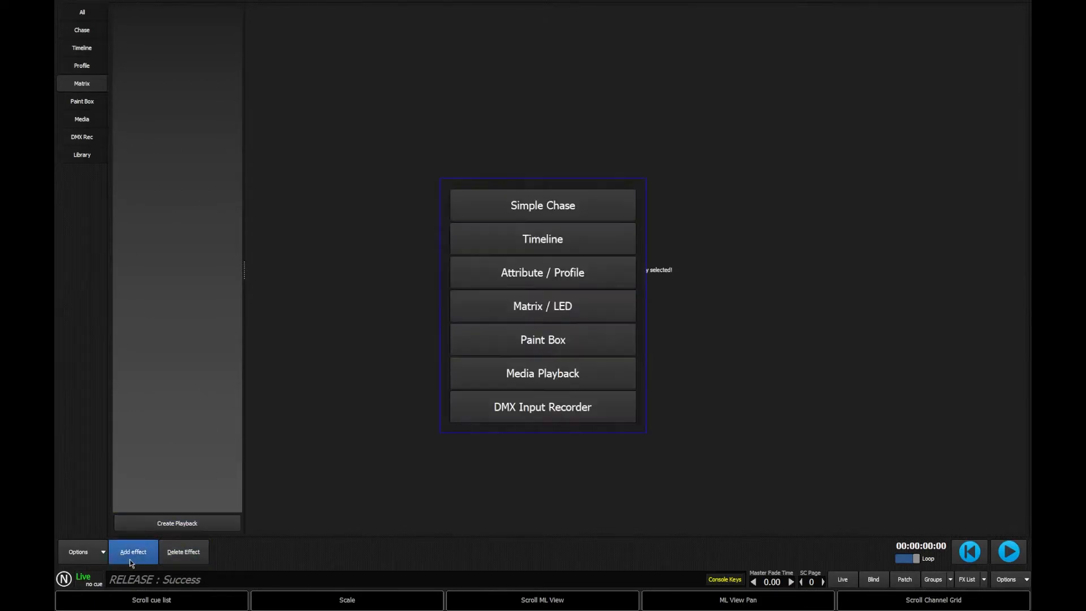
click(544, 313)
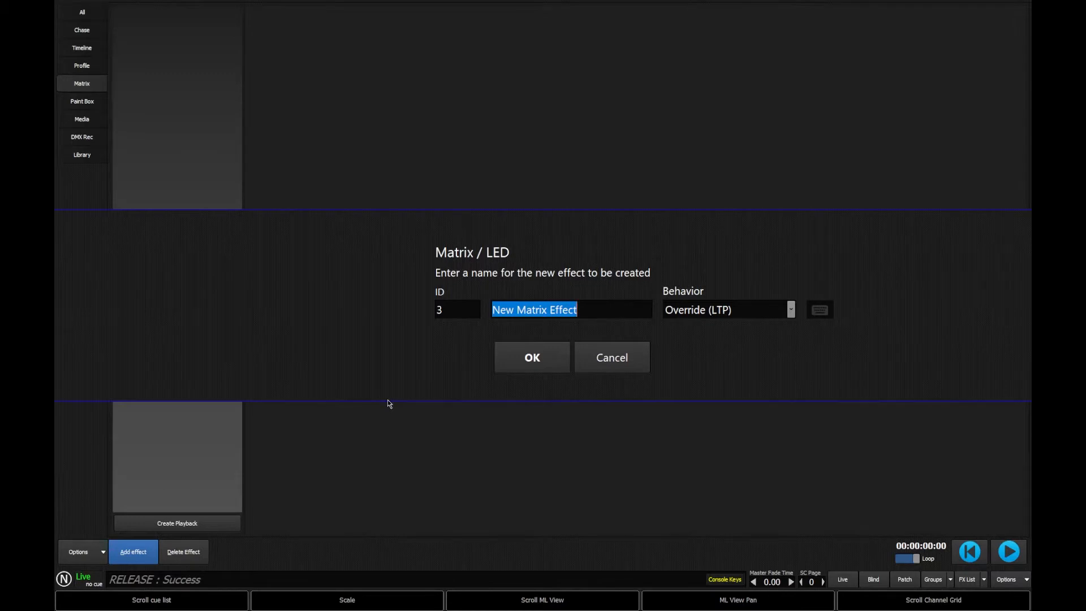
text(Content)
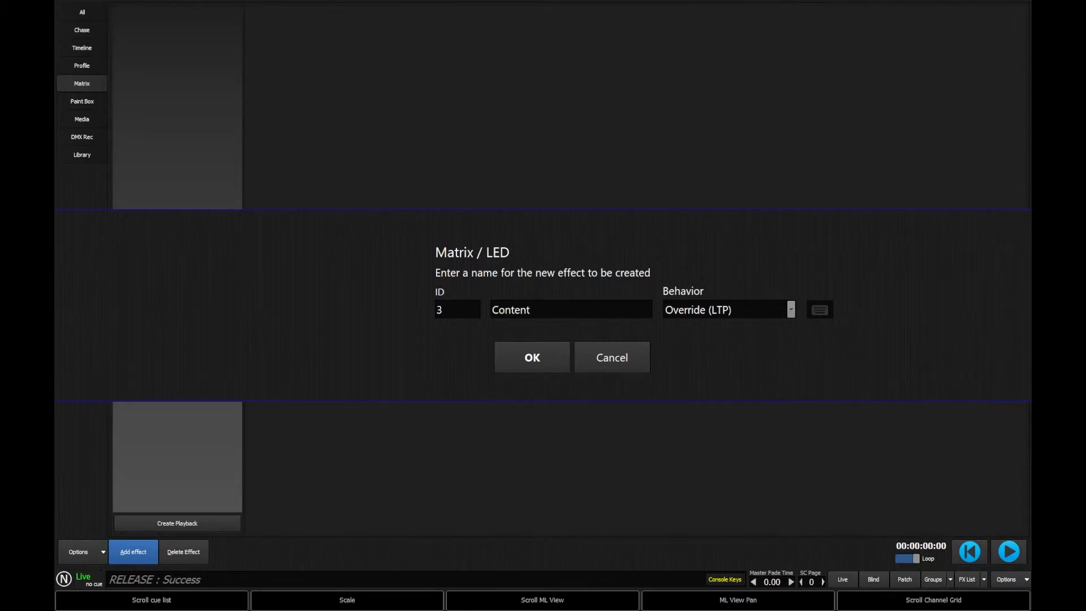
text( for LEDs)
key(Return)
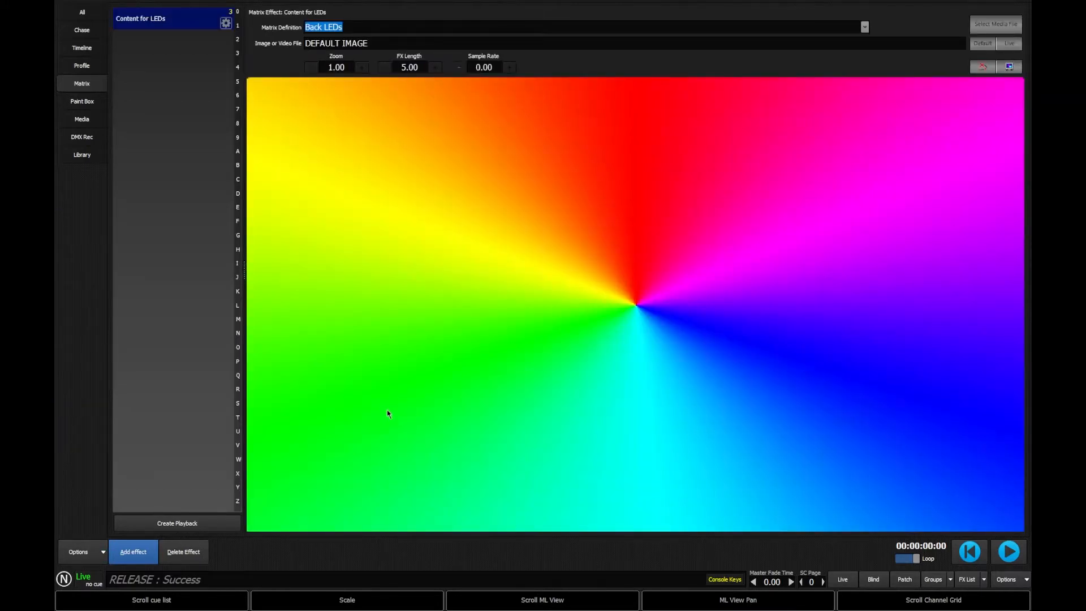
Step: Choose Back LEDs as the effect's matrix definition
click(865, 27)
click(336, 41)
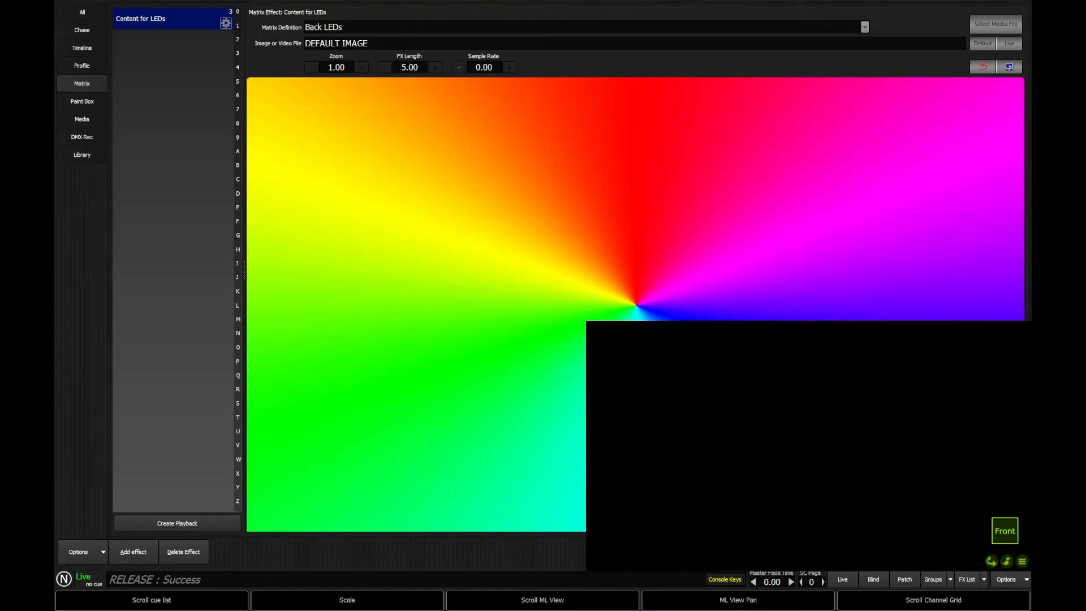
Step: Preview the matrix effect output with only assigned fixtures shown
click(1016, 67)
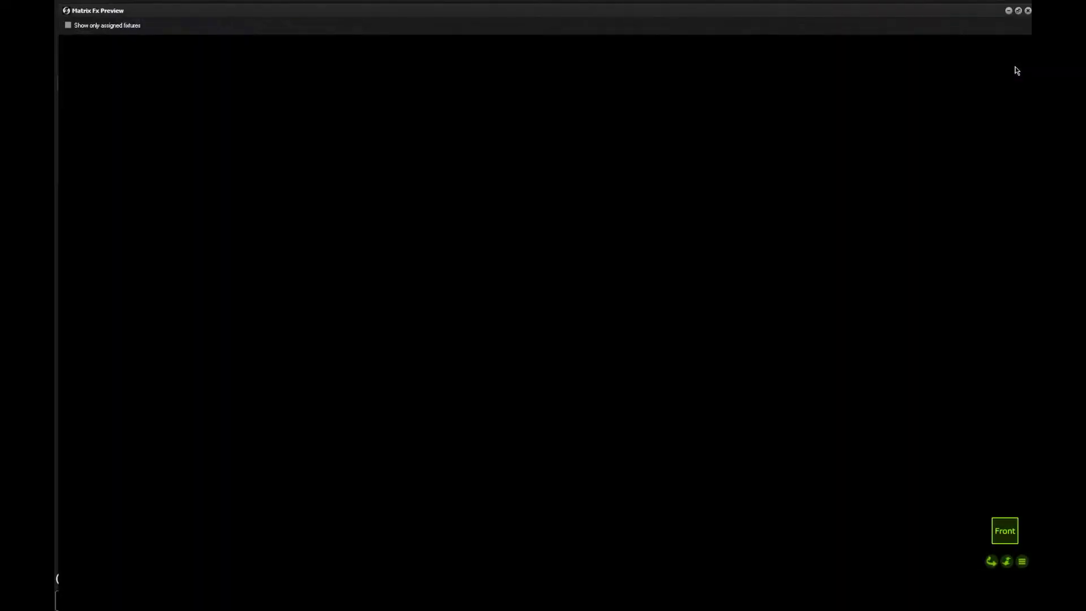
click(112, 26)
click(1028, 10)
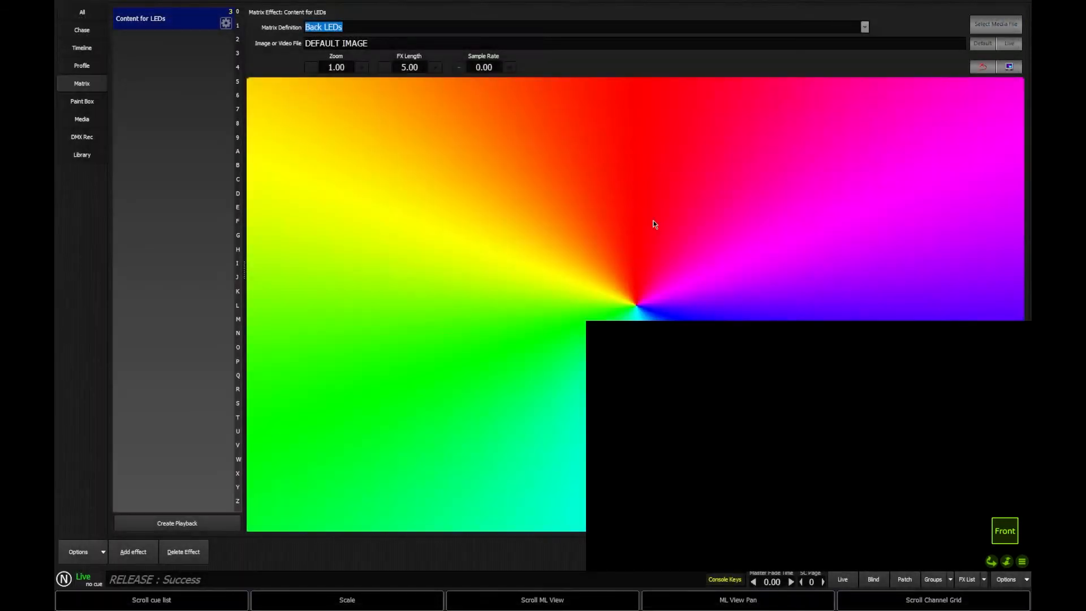
click(1010, 70)
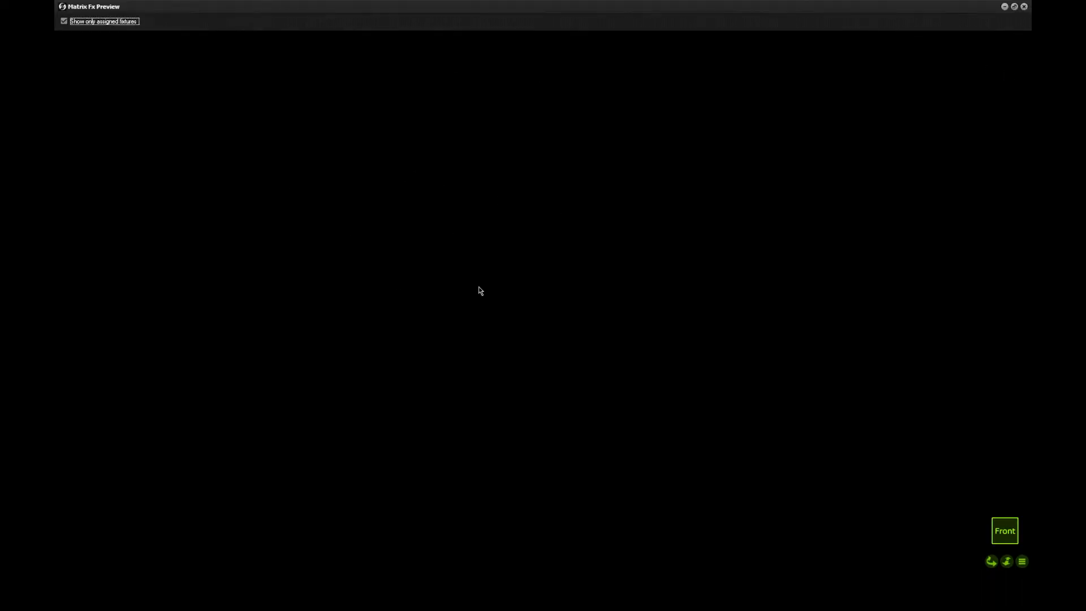
click(1025, 6)
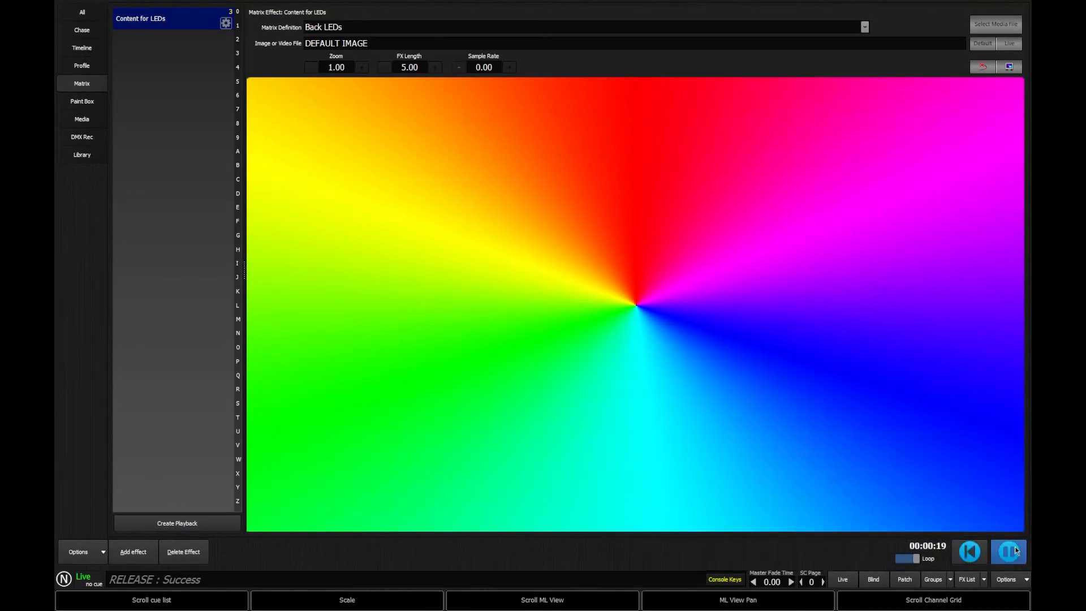
click(1011, 67)
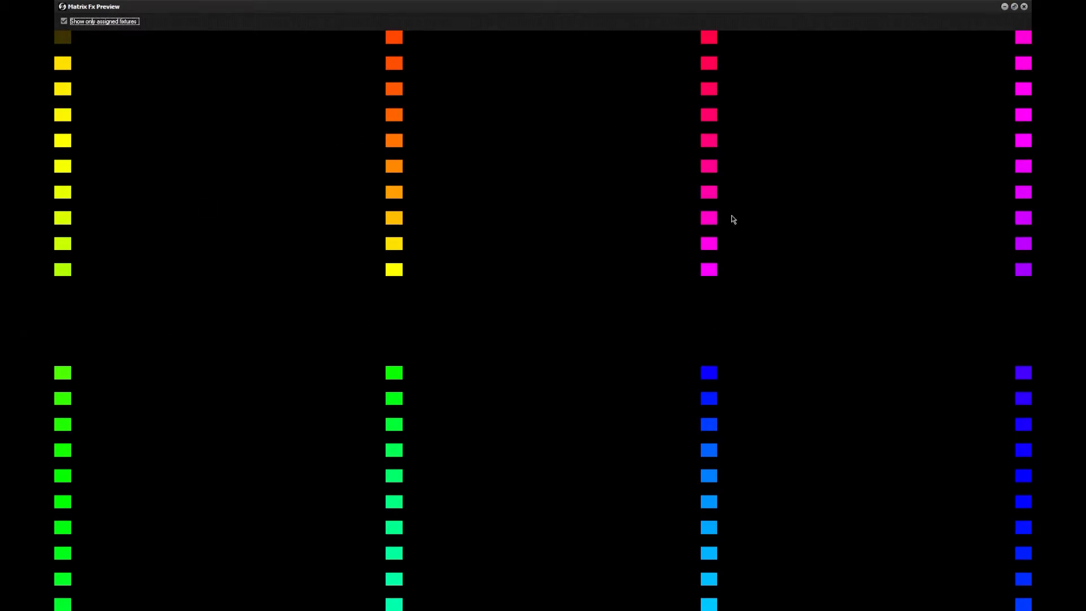
click(1024, 6)
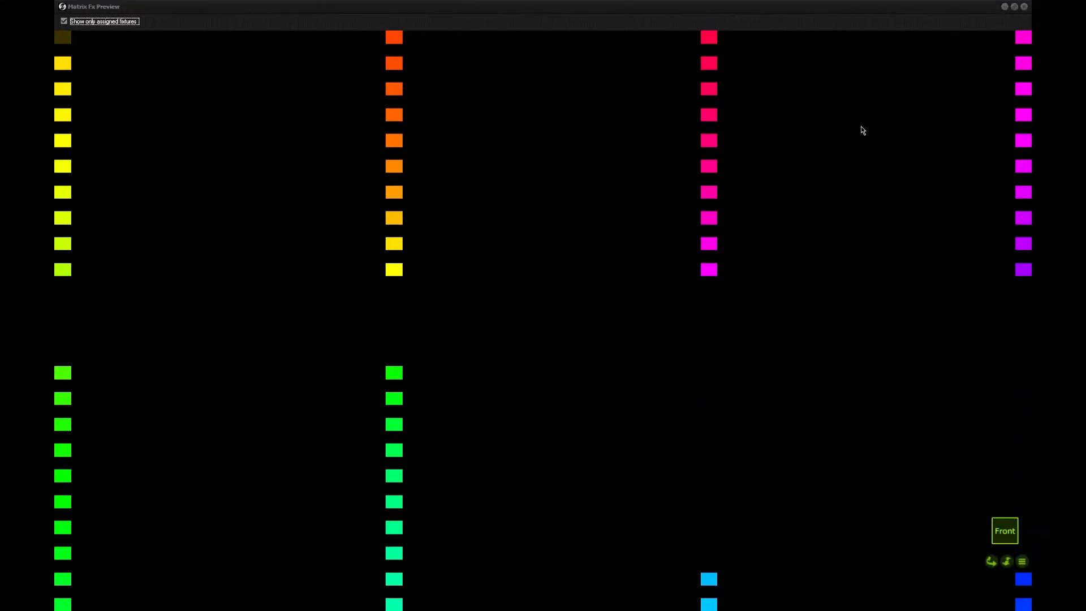
click(1025, 7)
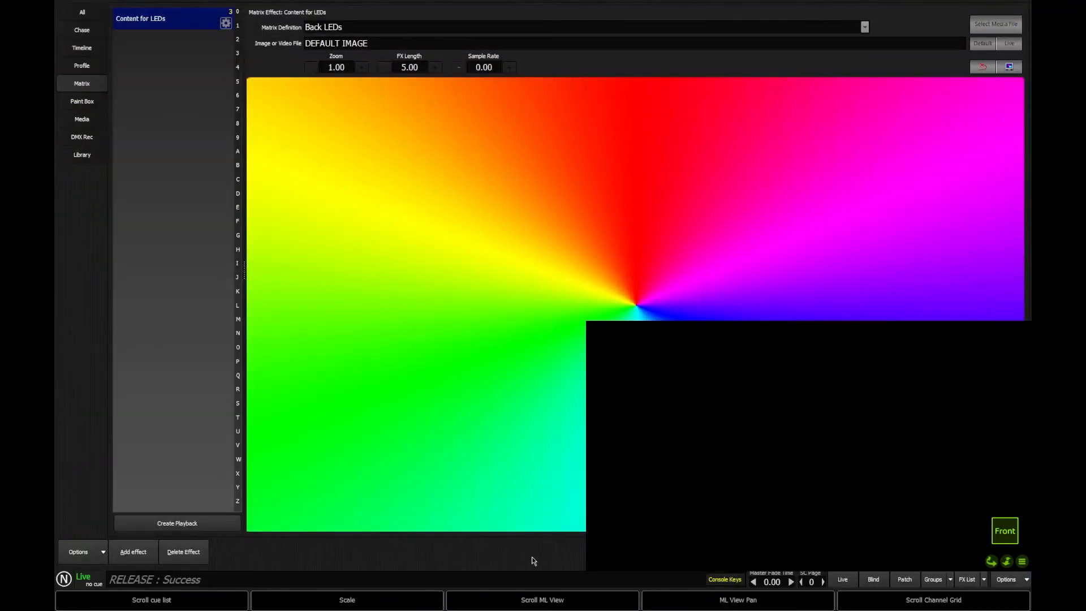
Step: Set the selected fixtures to full and restart the effect playback from the beginning
text(@@)
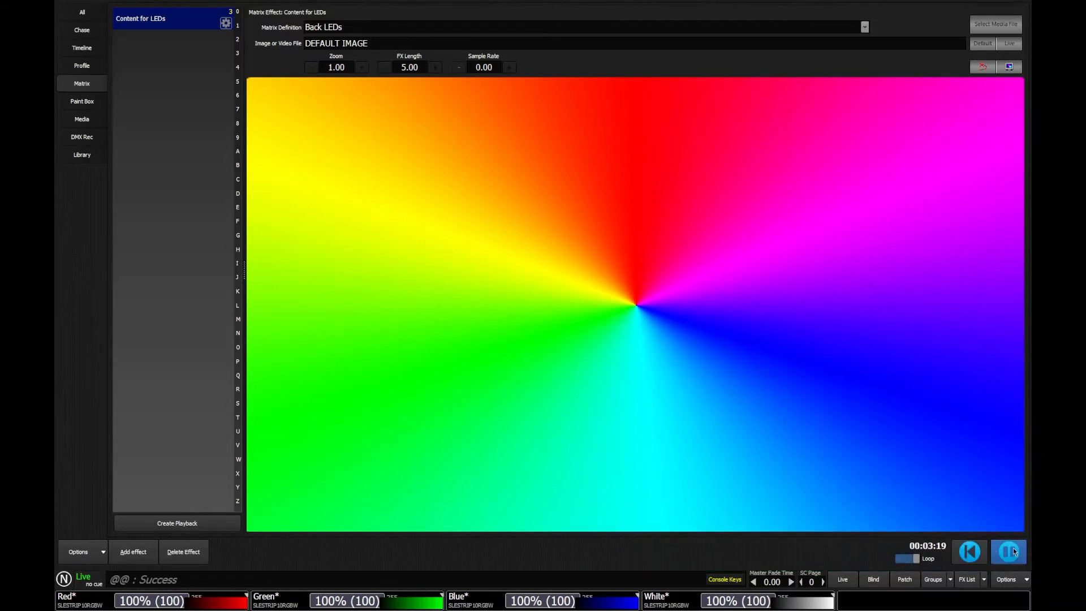
click(975, 554)
click(1011, 552)
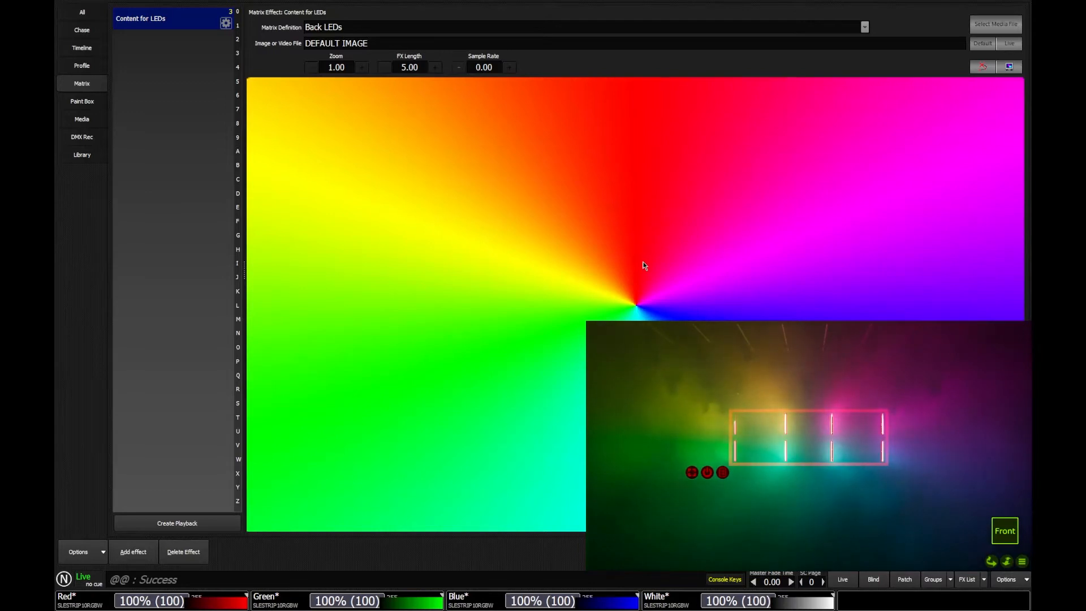
Step: Move the sampling area from the image centre up into the yellow-orange region
click(628, 306)
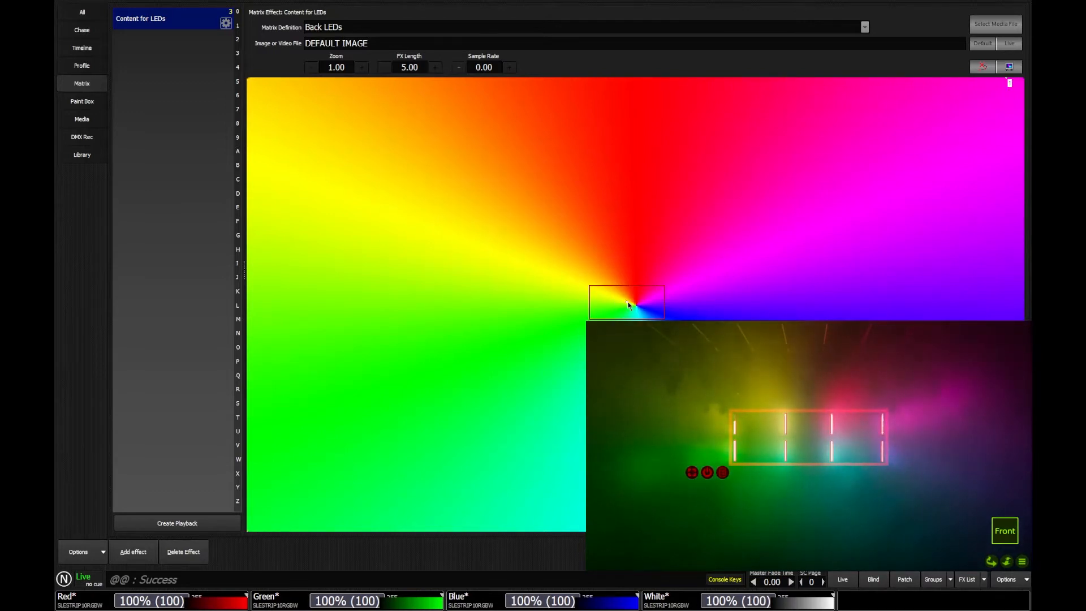
mouse_move(628, 306)
mouse_down()
mouse_move(532, 187)
mouse_move(429, 185)
mouse_move(383, 219)
mouse_move(375, 296)
mouse_move(452, 367)
mouse_move(442, 282)
mouse_move(613, 289)
mouse_move(625, 310)
mouse_move(759, 312)
mouse_move(747, 206)
mouse_move(561, 134)
mouse_move(450, 219)
mouse_up()
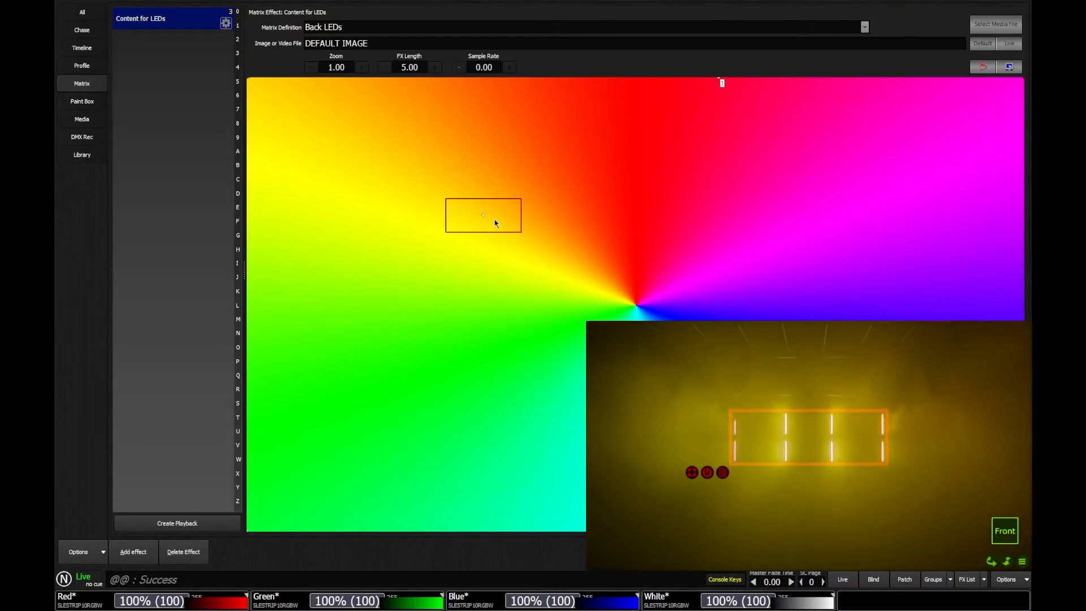
drag(484, 220, 440, 185)
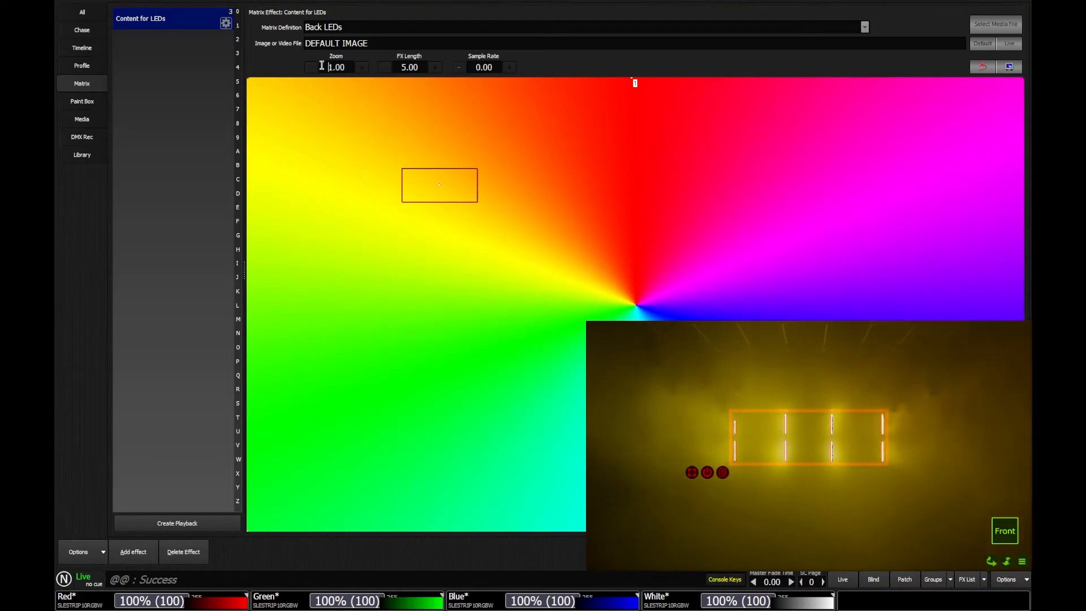
Step: Set the zoom to 10 and move the sampling area back to the image centre
double_click(350, 67)
text(10)
key(Return)
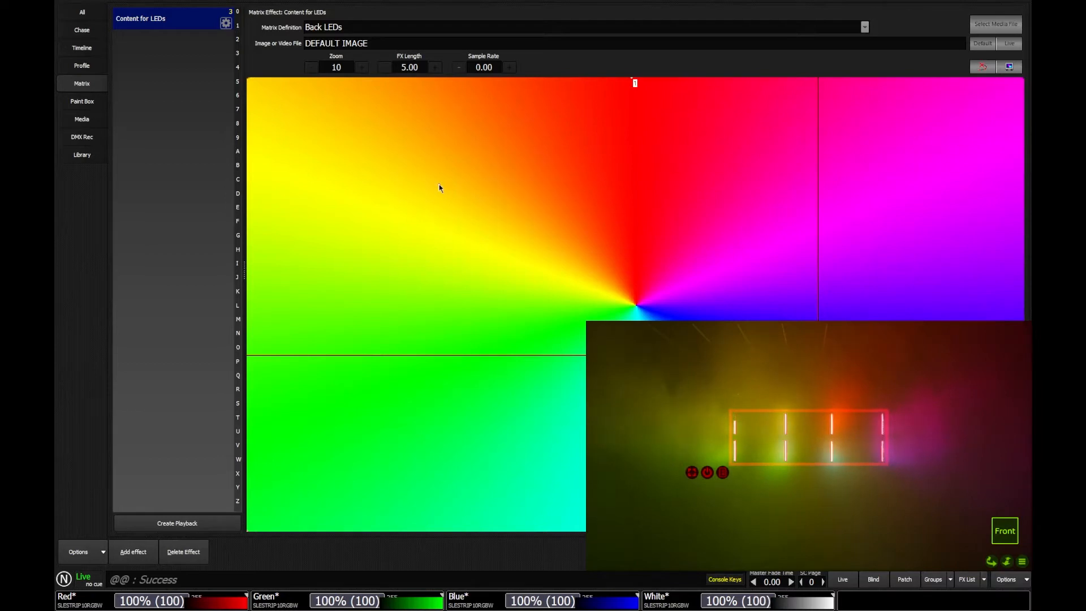
drag(440, 189, 636, 307)
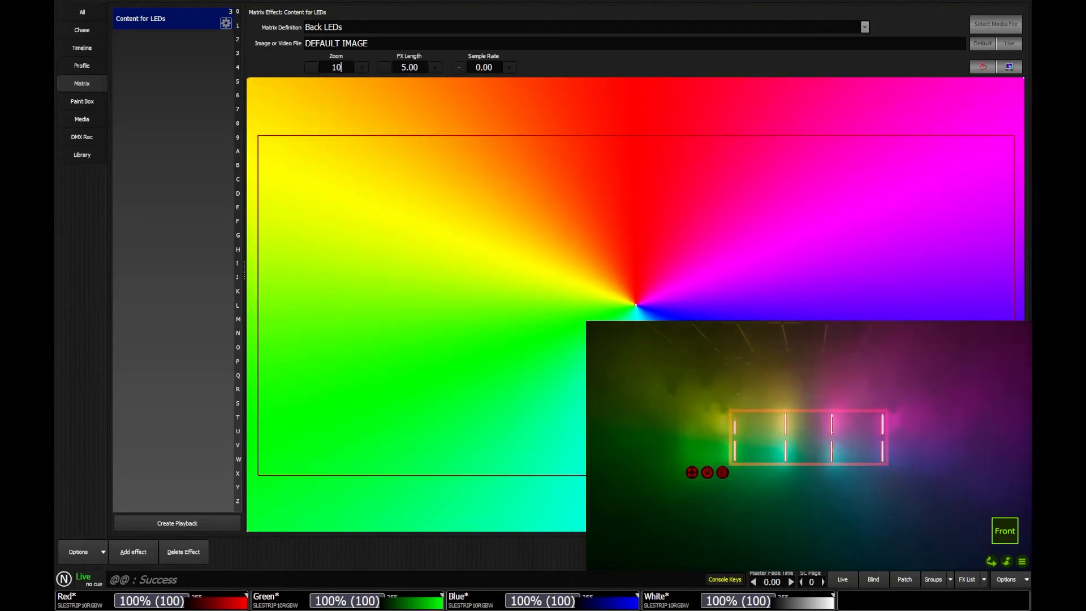
Step: Load 1 - Sunset.jpg from Pictures as the effect's image
click(994, 25)
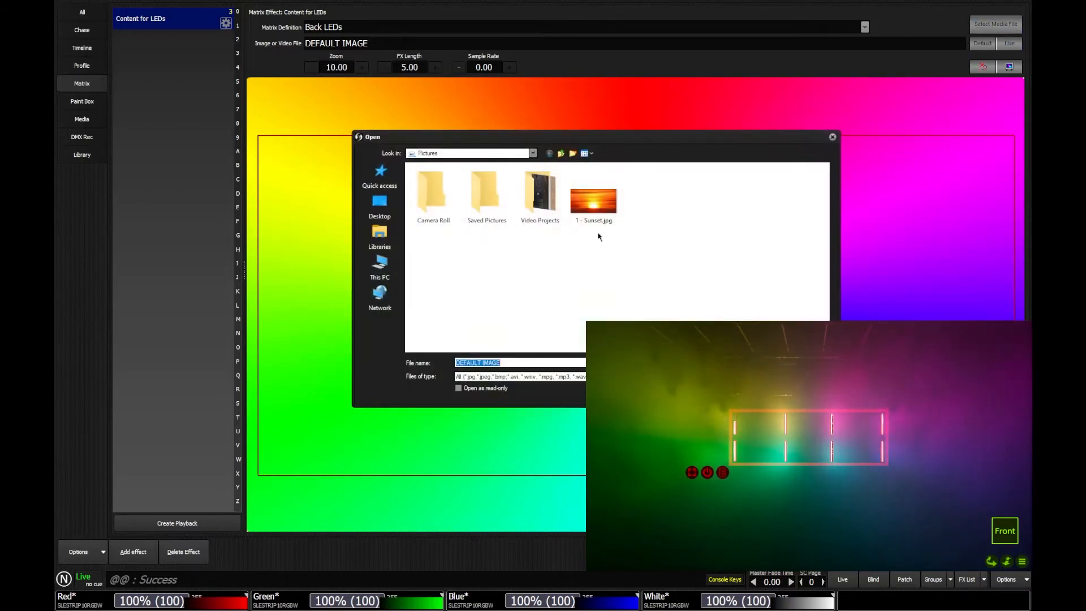
double_click(605, 204)
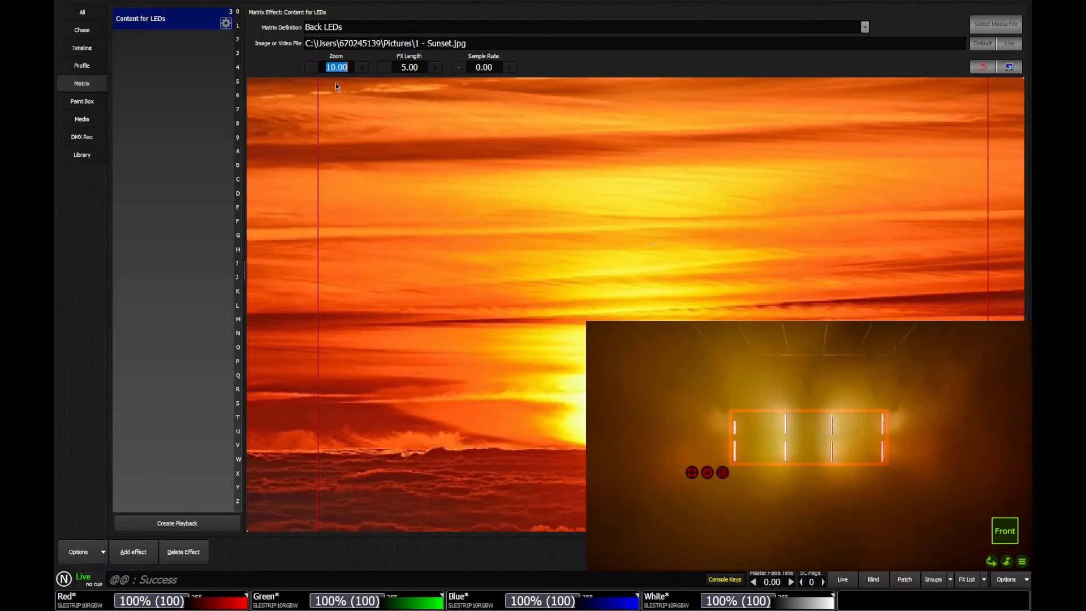
Step: Set the zoom to 2 and move the sampling area left over the sunset sky
text(2)
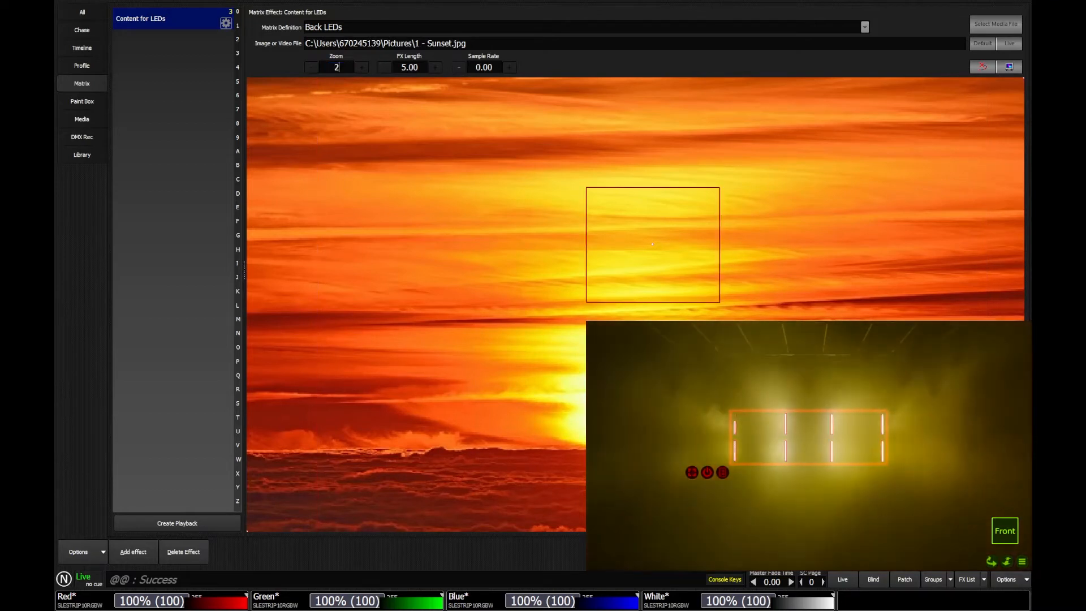
drag(654, 249, 361, 234)
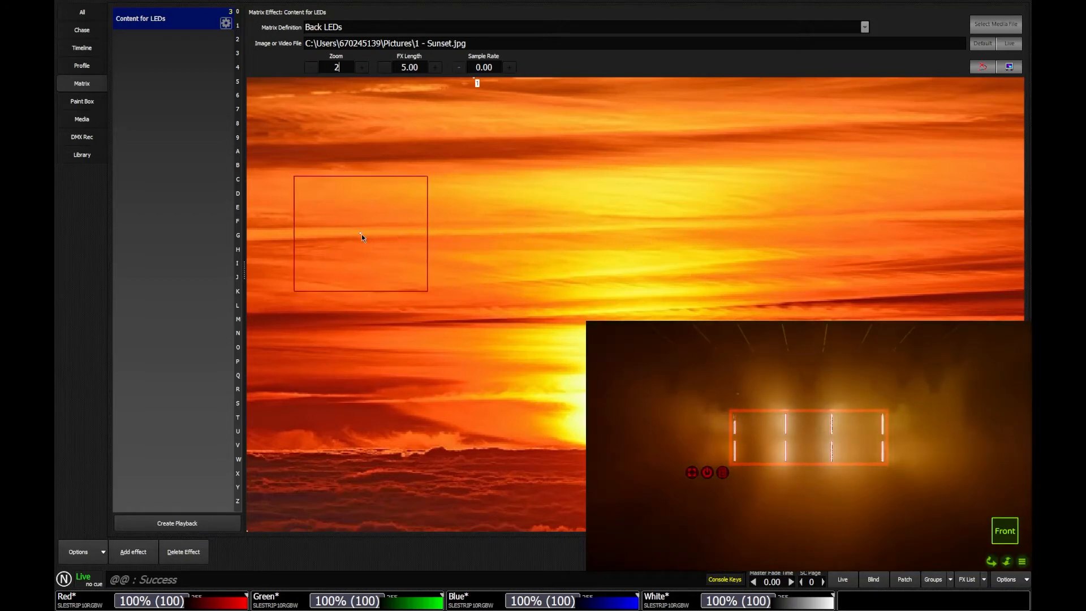
Step: Add a movement path for the sampling area and drag its end point down toward the sun
click(776, 223)
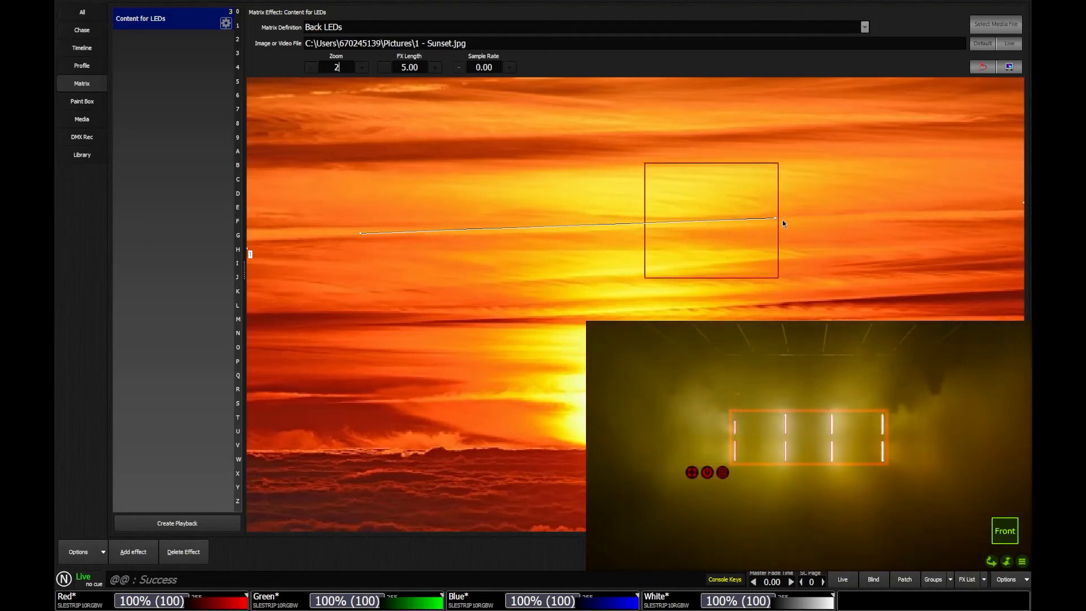
drag(776, 218, 936, 466)
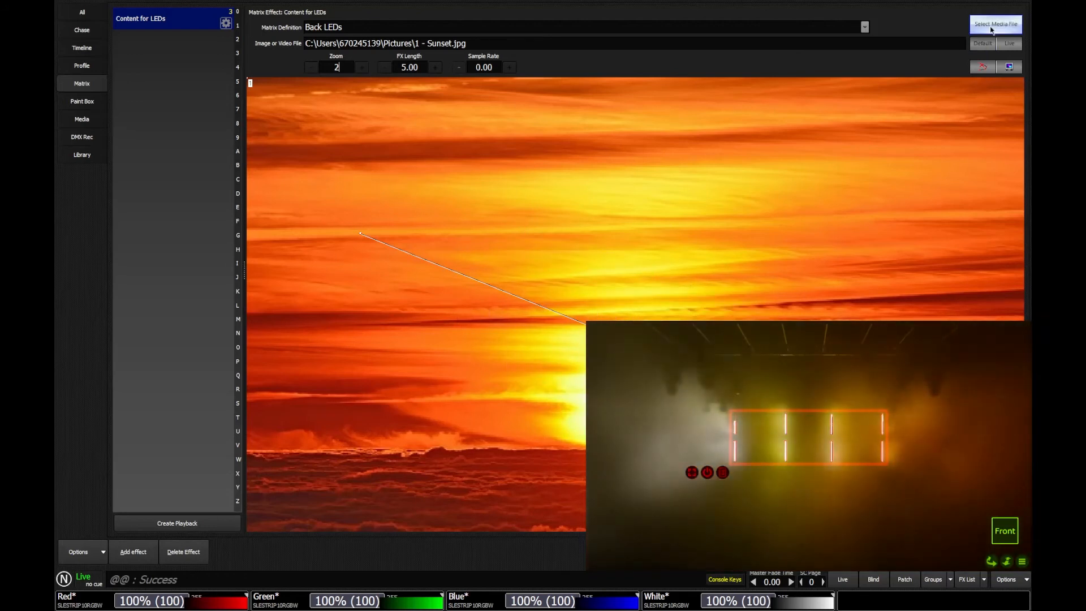
click(991, 29)
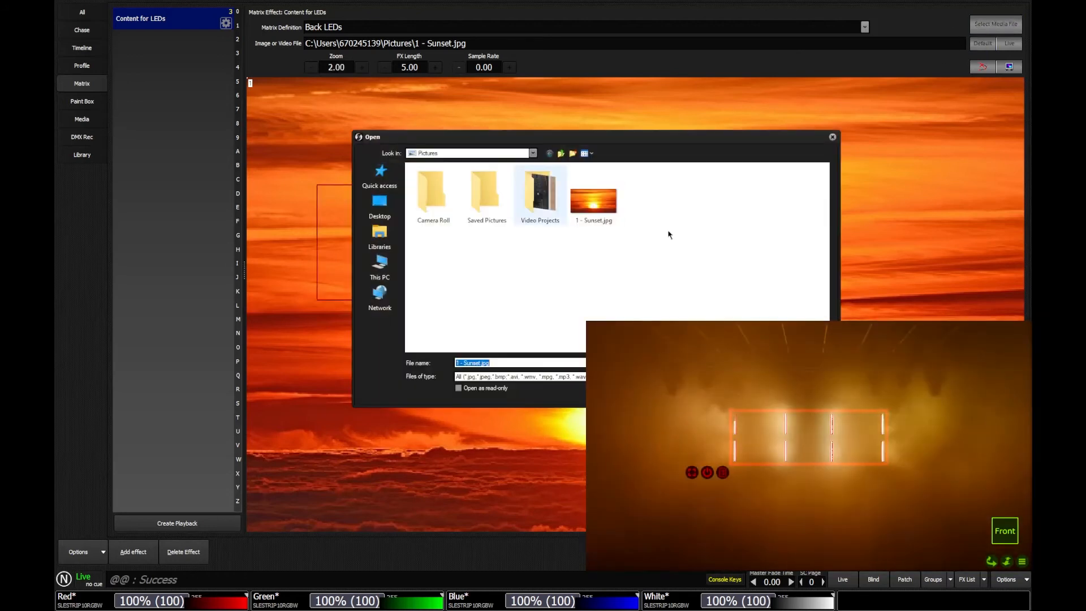
click(832, 138)
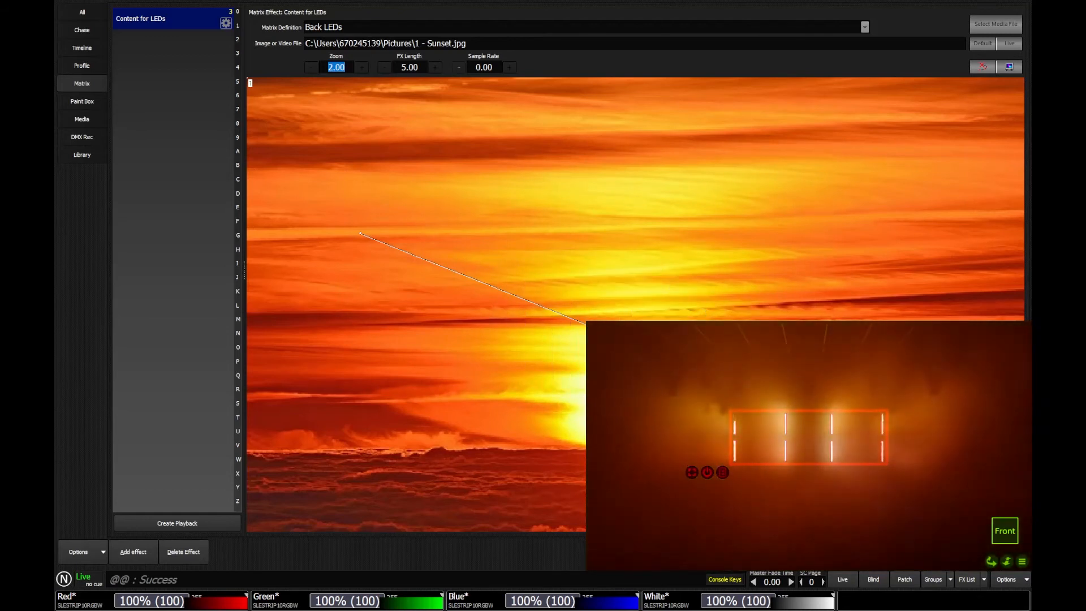
Step: Reshape the sampling area's movement path so it sweeps right across the sky and returns to its starting point
drag(361, 233, 314, 145)
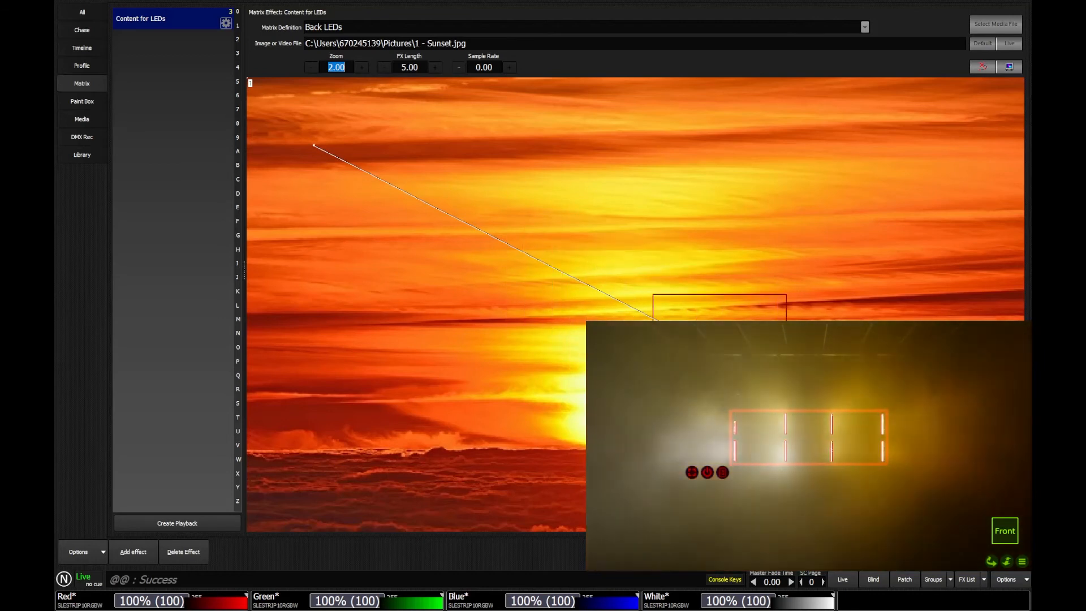
drag(957, 472, 982, 212)
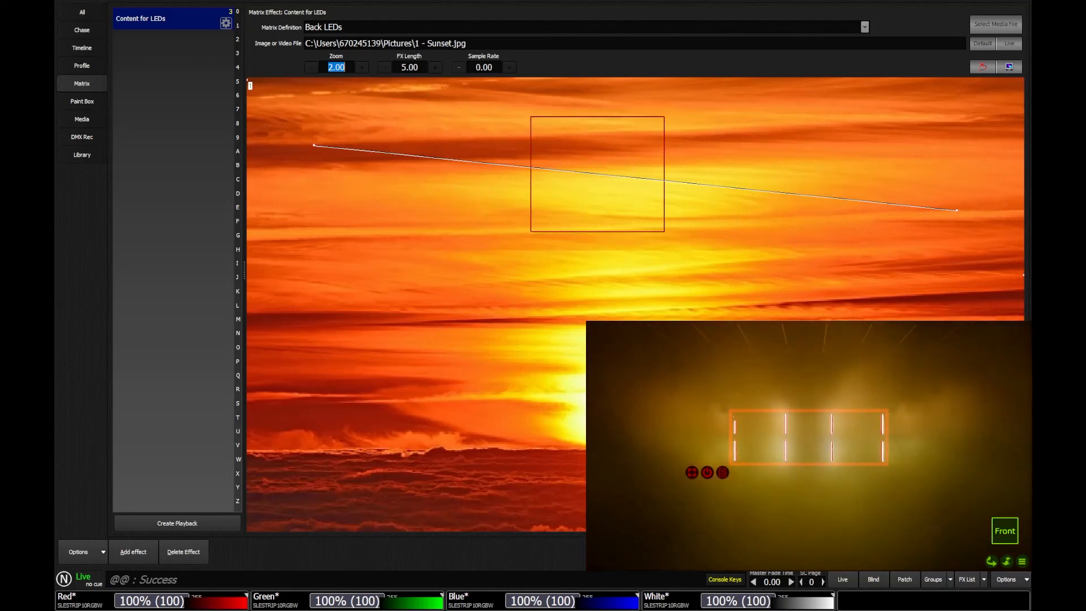
click(312, 155)
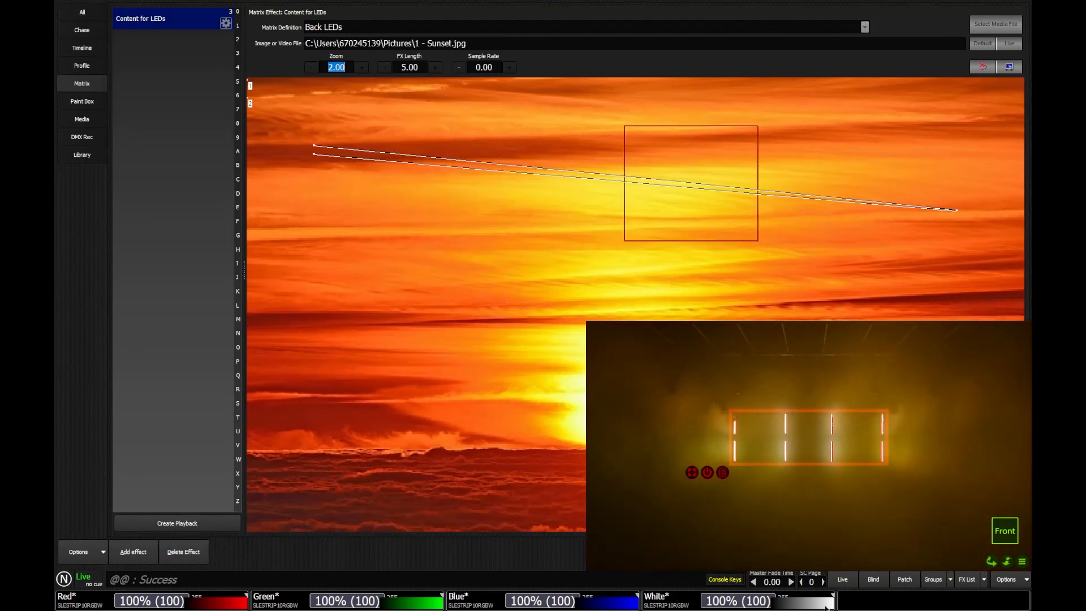
Step: Return to the live view and record the matrix effect as a new cue
click(843, 581)
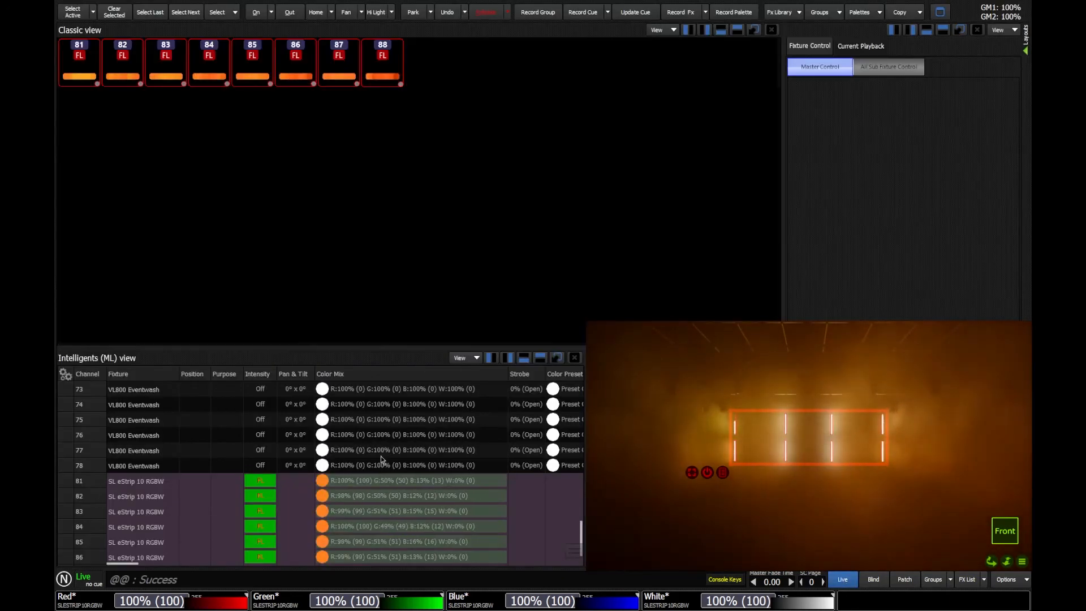
key(r)
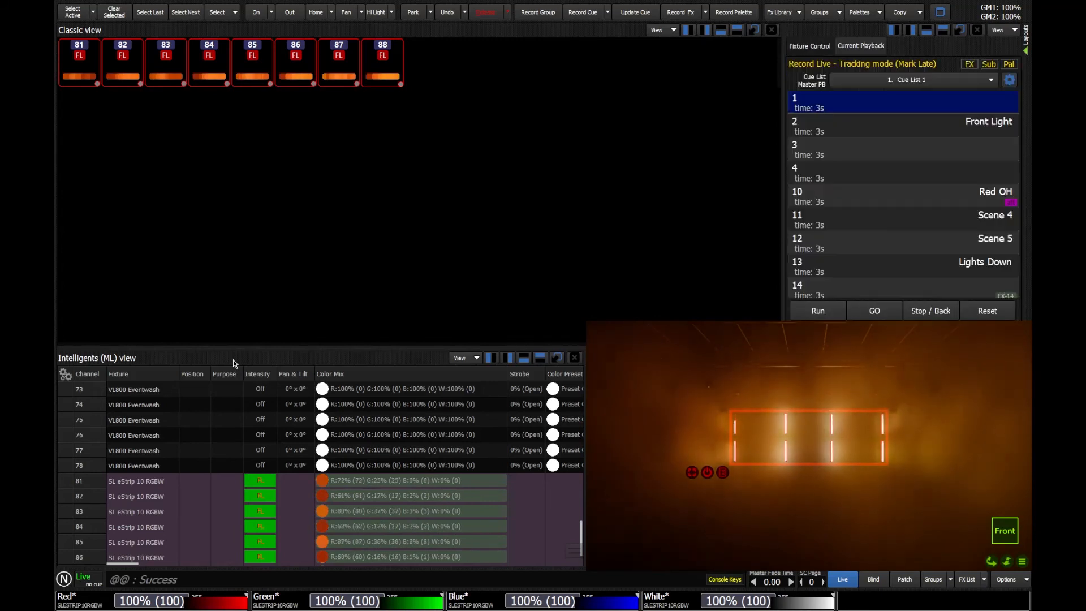
key(Return)
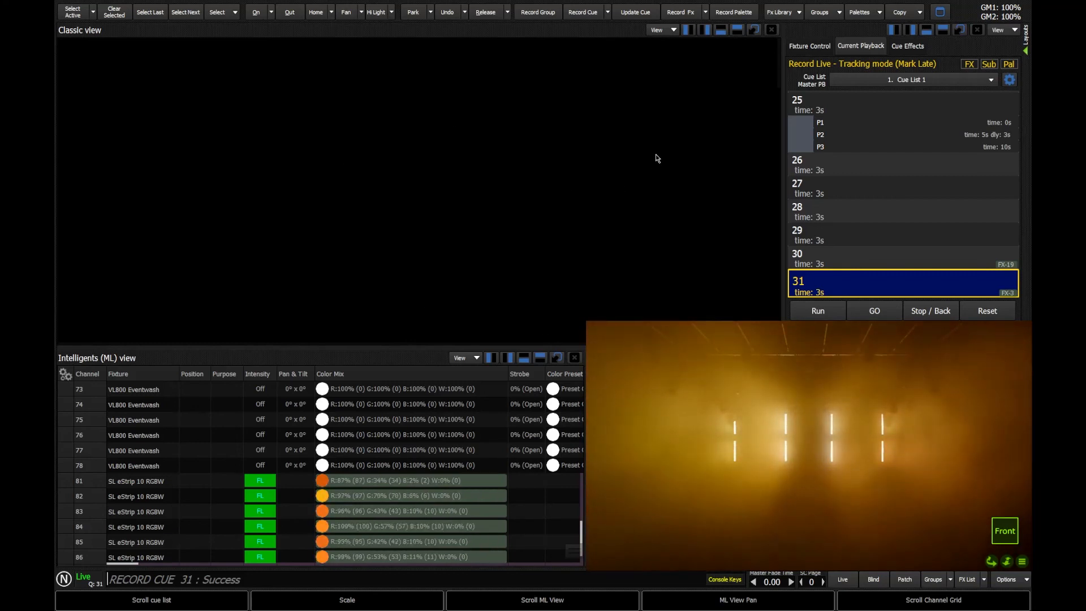
Step: Open the Magic Sheet layout in edit mode and add the Back LEDs matrix to the rig plan
click(1026, 35)
click(1007, 68)
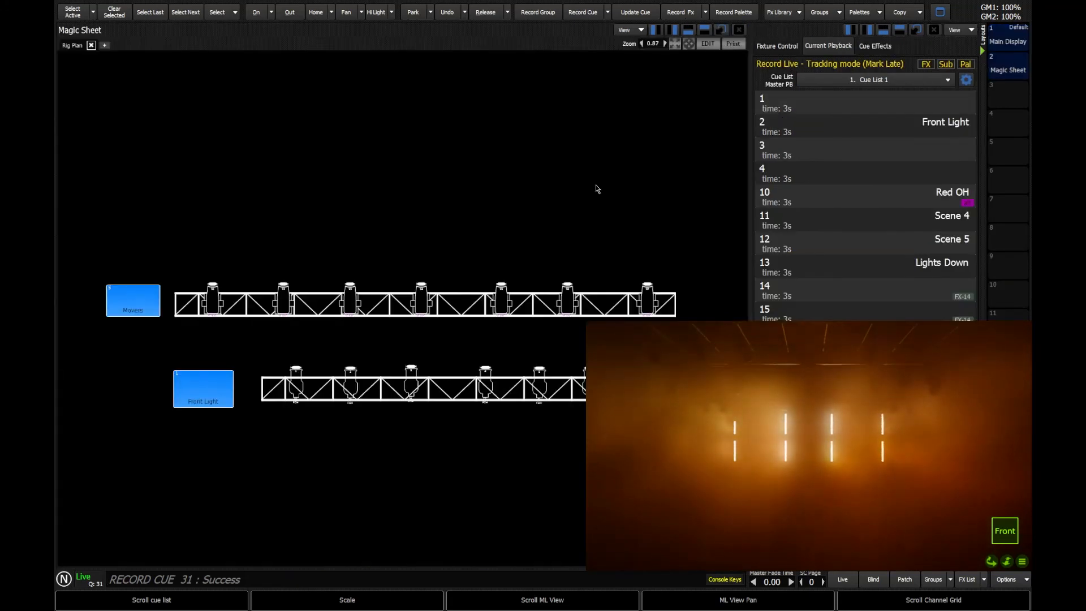
click(708, 45)
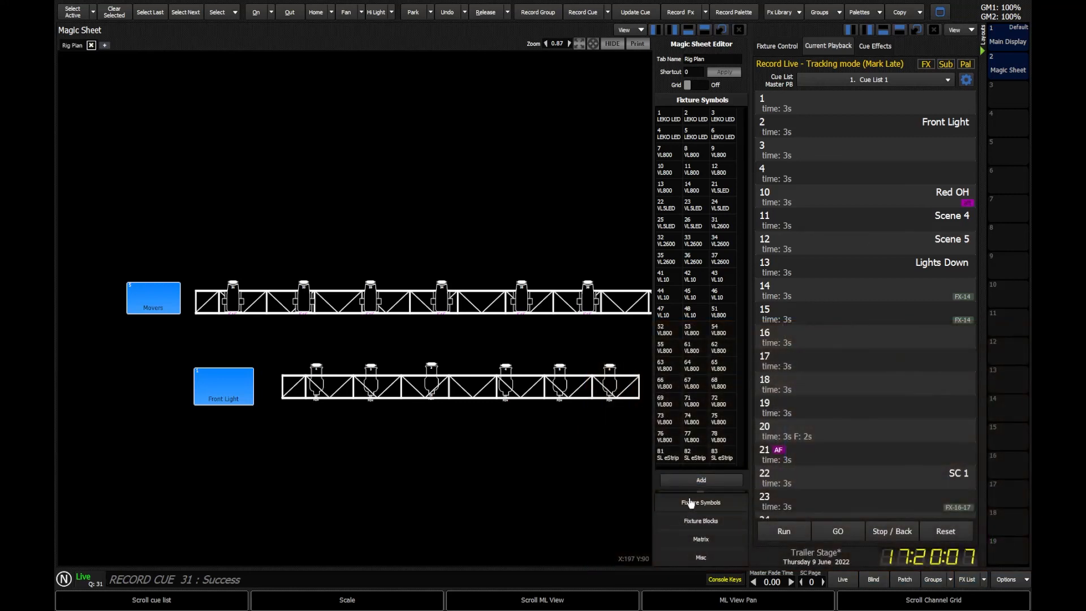
click(704, 542)
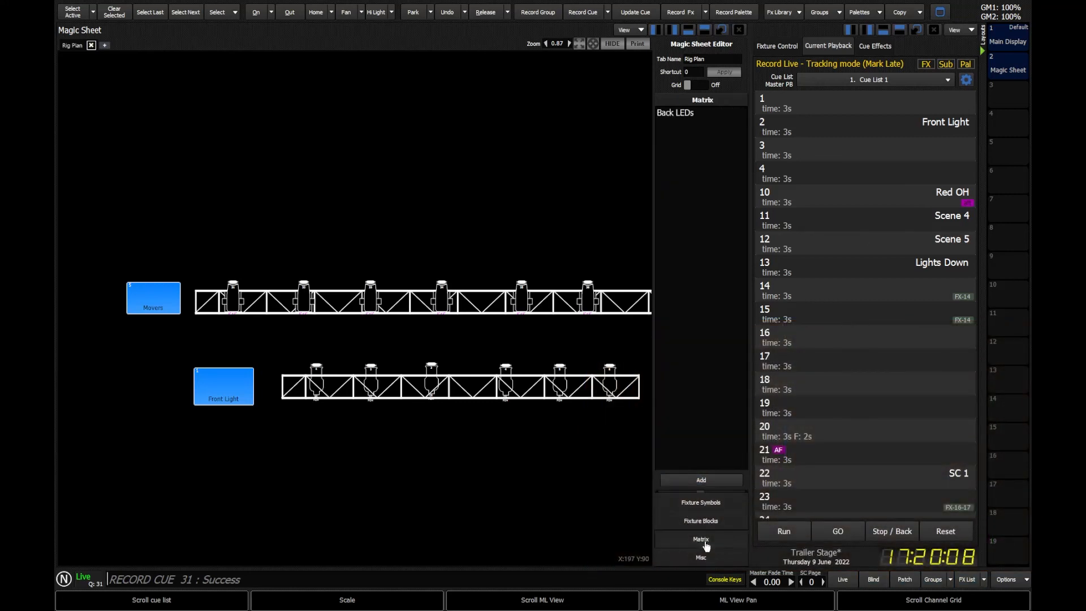
click(700, 481)
drag(358, 249, 272, 68)
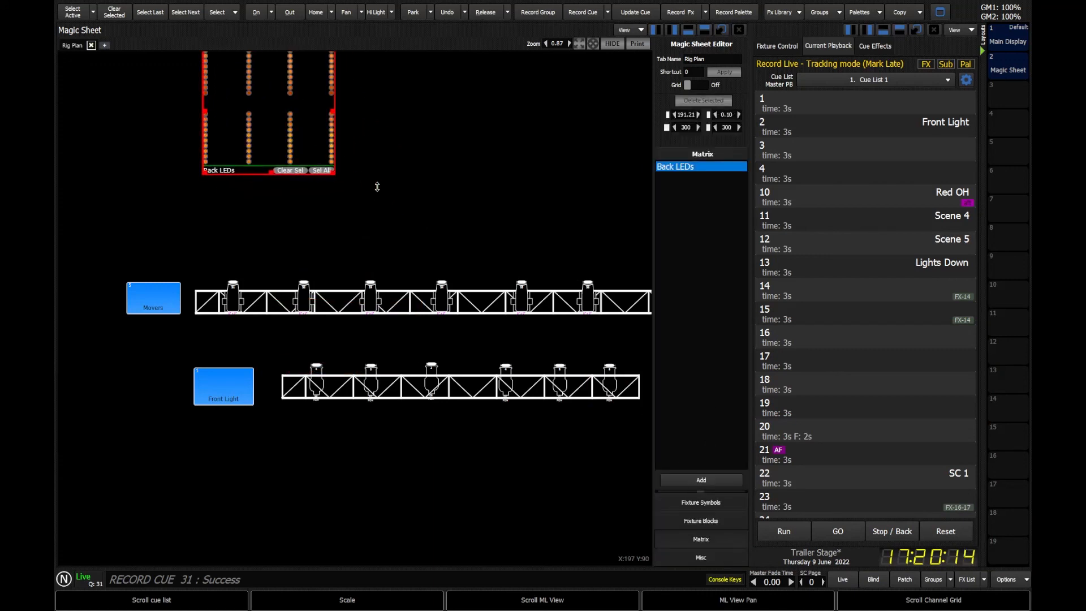
Step: Enlarge the Back LEDs matrix widget above the trusses and finish editing the Magic Sheet
drag(378, 187, 377, 230)
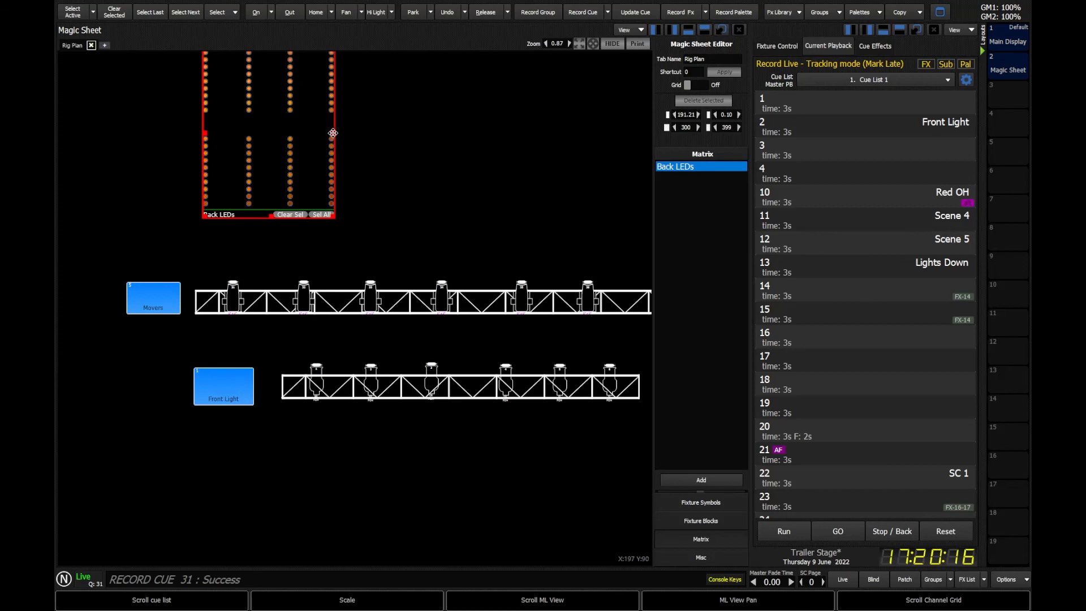
drag(573, 166, 620, 194)
click(621, 45)
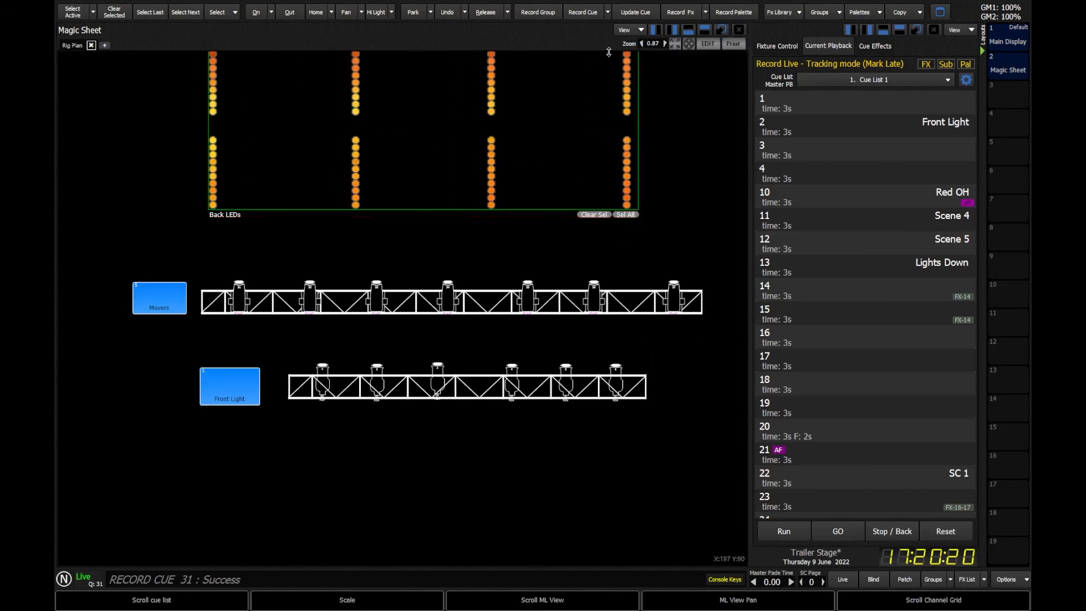
click(675, 44)
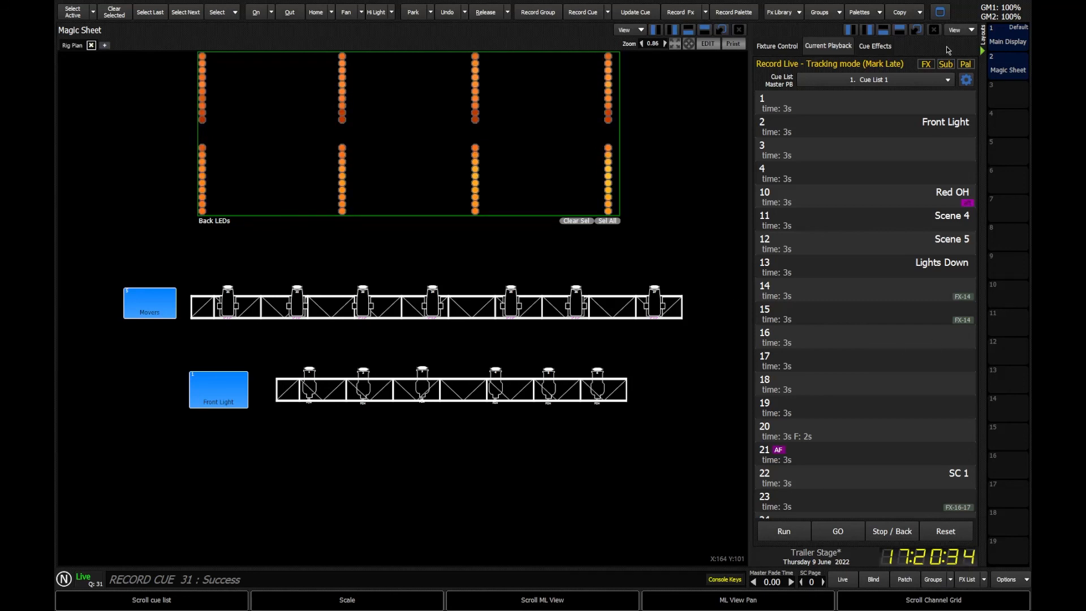
click(979, 44)
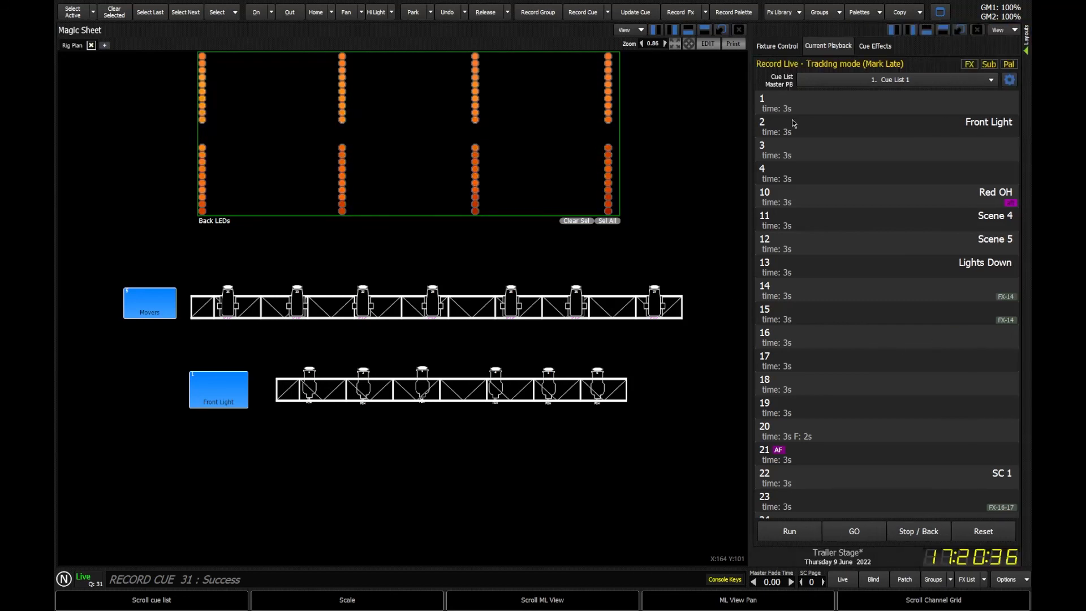